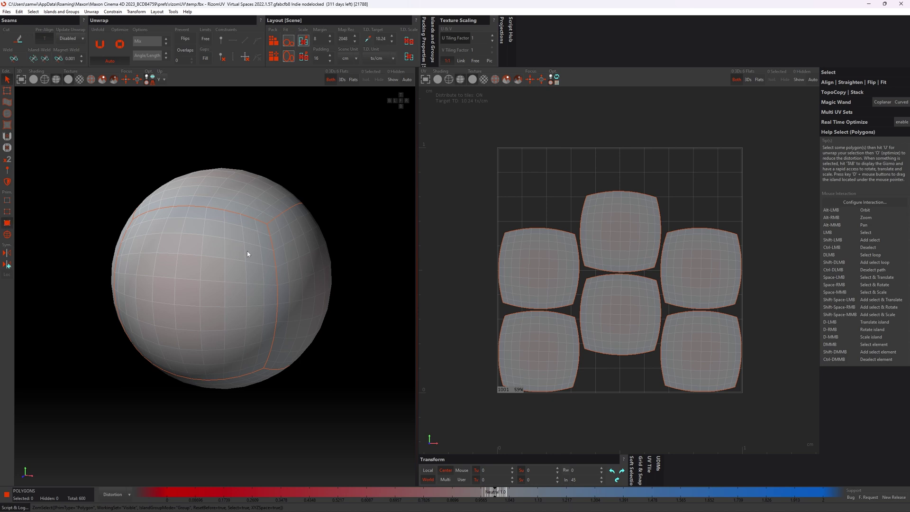
- Box-select a 35-polygon patch on the sphere's front and orbit around to inspect it
{"action": "left_click_drag", "start_coordinate": [141, 235], "coordinate": [254, 339]}
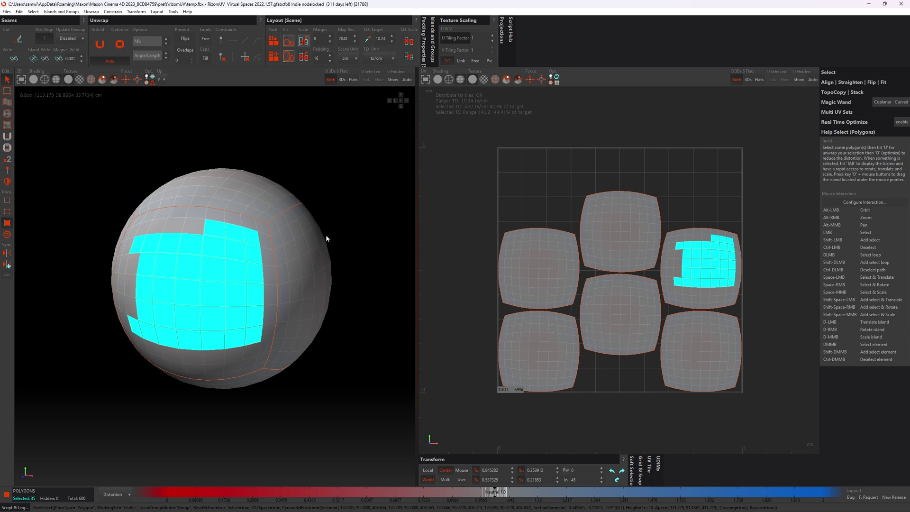
{"action": "left_click_drag", "start_coordinate": [326, 238], "coordinate": [365, 274], "text": "alt"}
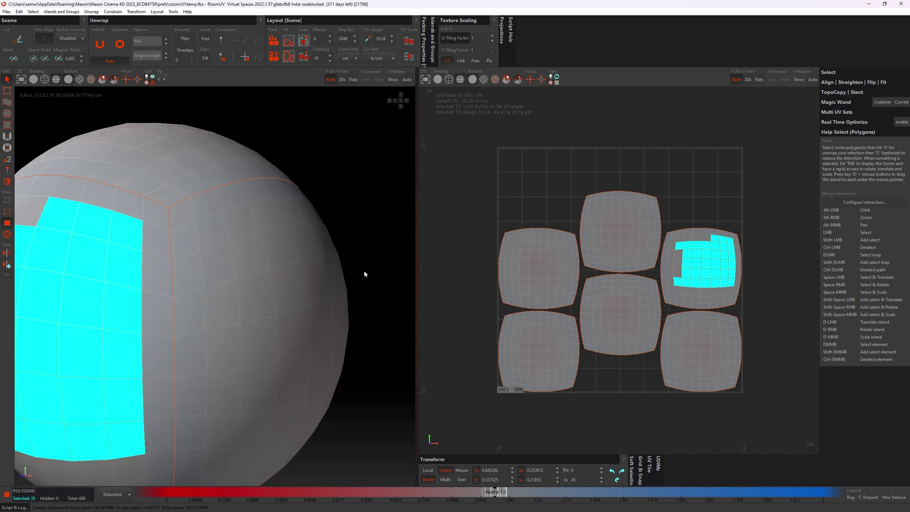
{"action": "right_click_drag", "start_coordinate": [364, 274], "coordinate": [297, 289], "text": "alt"}
{"action": "left_click_drag", "start_coordinate": [234, 326], "coordinate": [178, 270], "text": "alt"}
{"action": "mouse_move", "coordinate": [259, 297]}
{"action": "left_mouse_down", "text": "alt"}
{"action": "mouse_move", "coordinate": [256, 289]}
{"action": "mouse_move", "coordinate": [264, 297]}
{"action": "left_mouse_up", "text": "alt"}
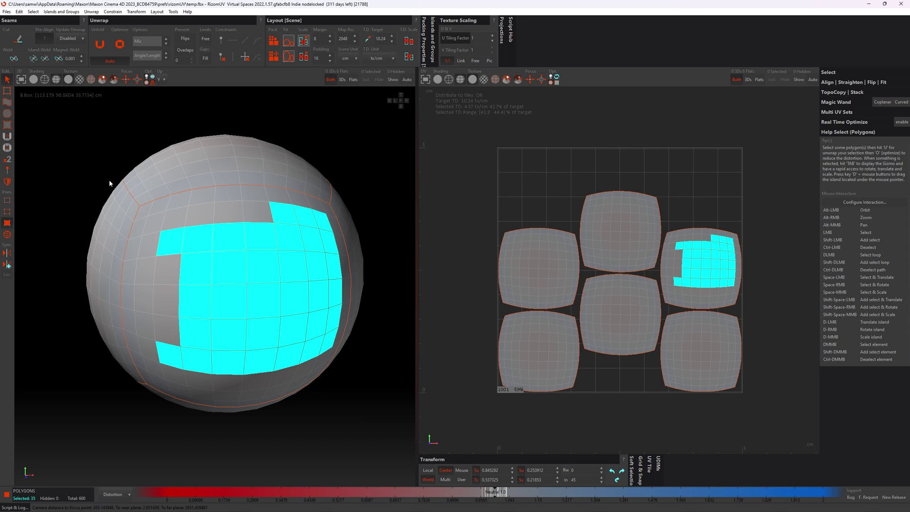
- Bring up the Select > Ray Casting submenu with its ray casting modes
{"action": "left_click", "coordinate": [33, 11]}
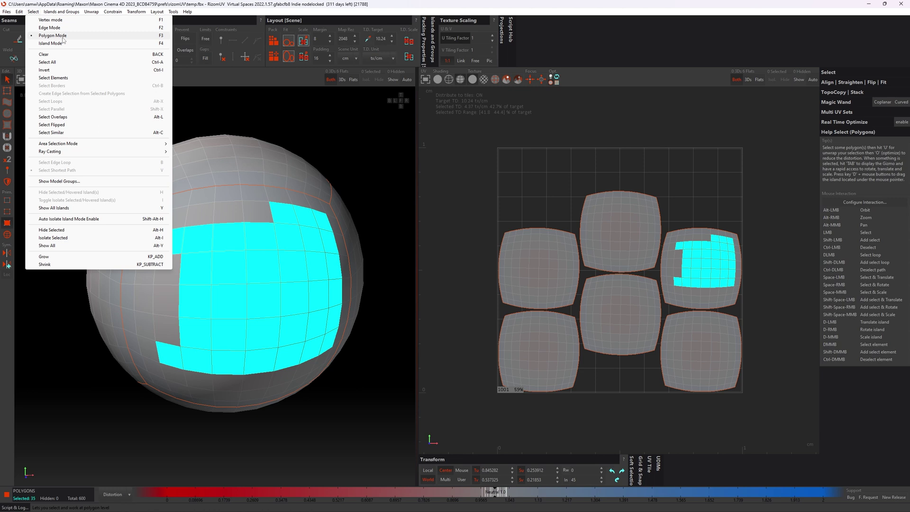
{"action": "mouse_move", "coordinate": [105, 153]}
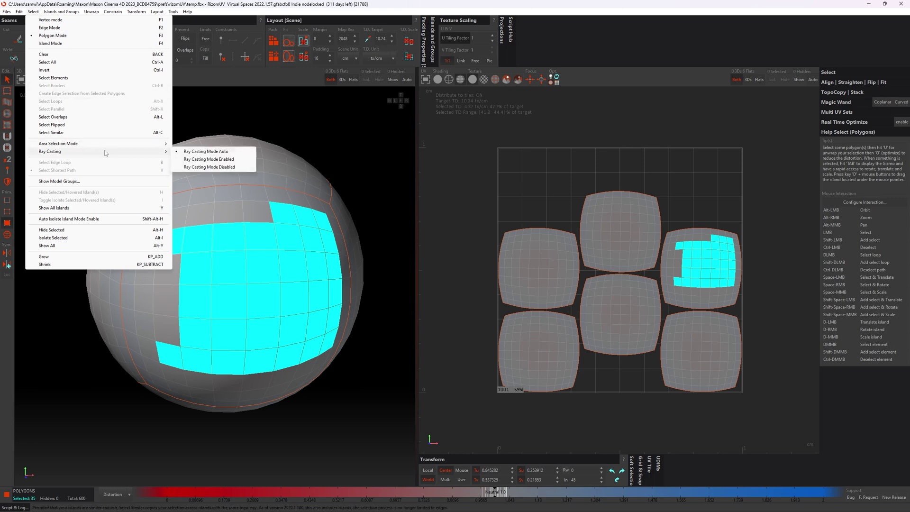
- Disable ray casting, clear the selection, and box-select 47 polygons on the sphere's front
{"action": "left_click", "coordinate": [204, 168]}
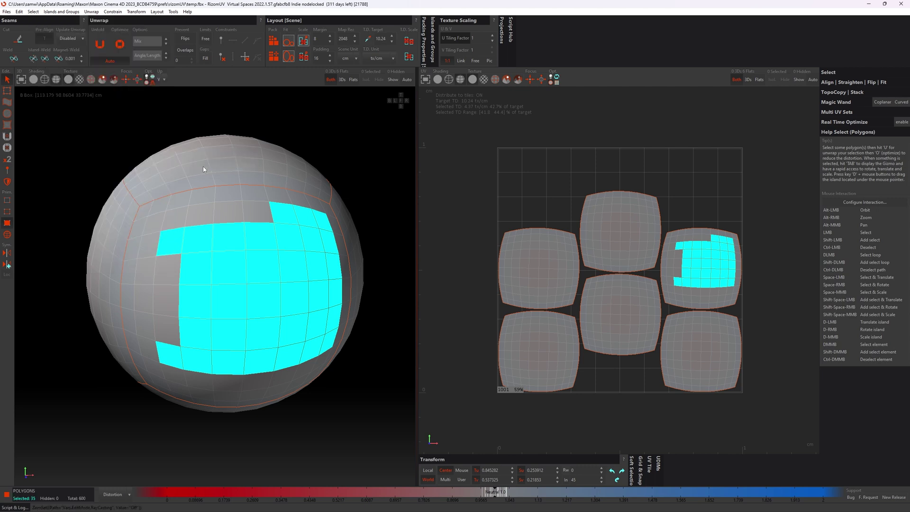
{"action": "left_click", "coordinate": [372, 210]}
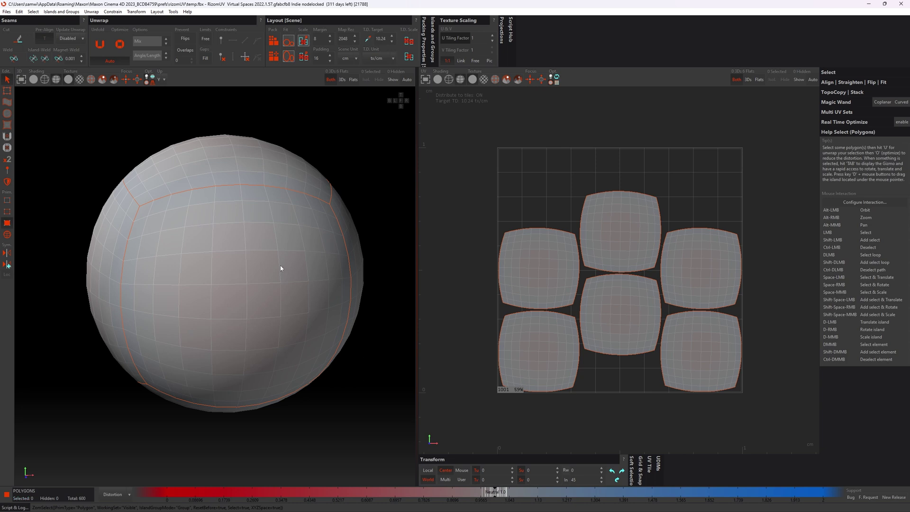
{"action": "mouse_move", "coordinate": [215, 277]}
{"action": "left_mouse_down", "text": "alt"}
{"action": "mouse_move", "coordinate": [205, 266]}
{"action": "mouse_move", "coordinate": [225, 274]}
{"action": "left_mouse_up", "text": "alt"}
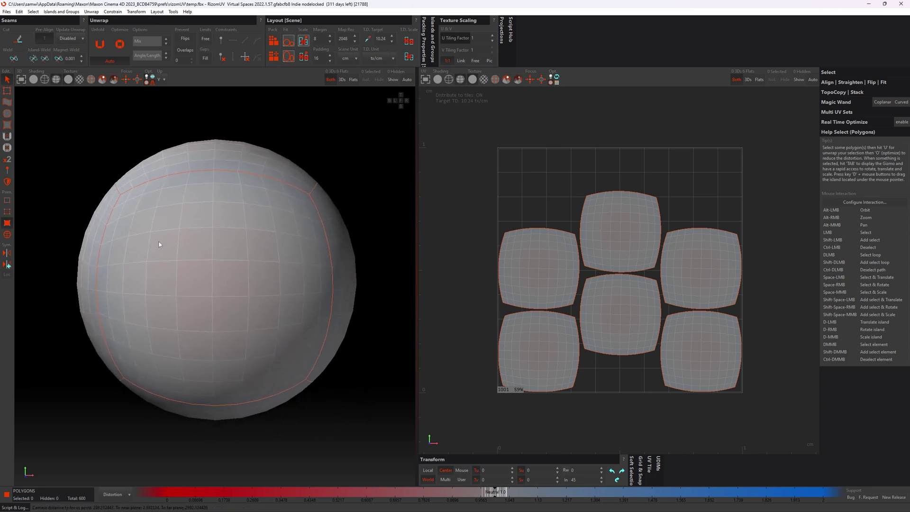
{"action": "left_click_drag", "start_coordinate": [159, 244], "coordinate": [266, 321]}
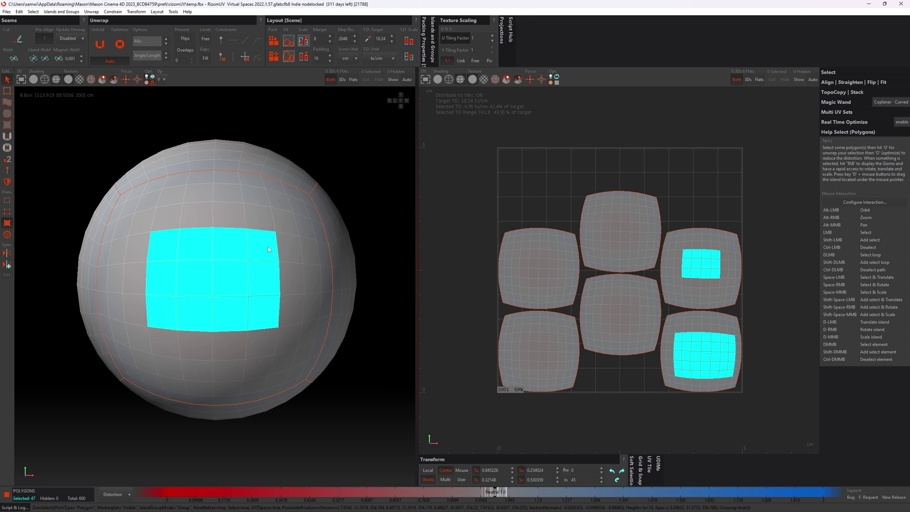
- Zoom and orbit around the sphere to check the selection on both sides
{"action": "scroll", "coordinate": [269, 250], "scroll_direction": "down", "scroll_amount": 3}
{"action": "left_click_drag", "start_coordinate": [269, 250], "coordinate": [197, 284], "text": "alt"}
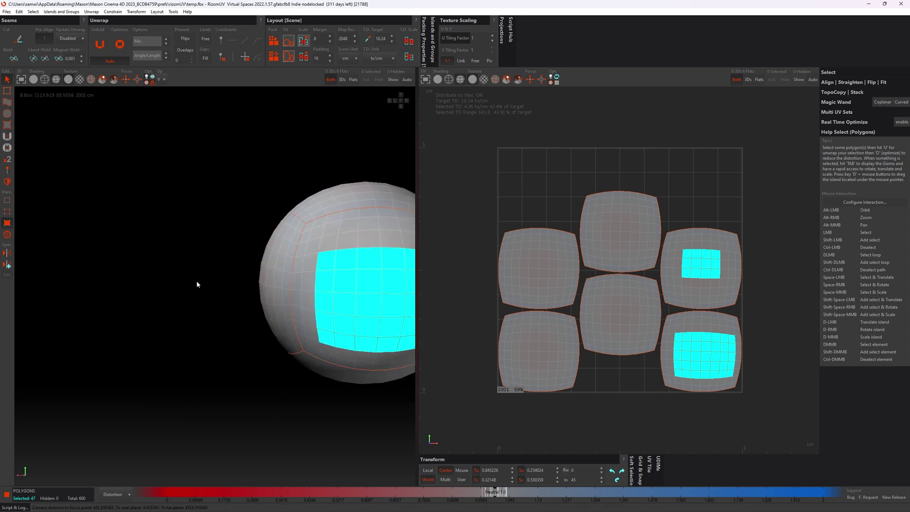
{"action": "left_click_drag", "start_coordinate": [343, 312], "coordinate": [268, 312], "text": "alt"}
{"action": "left_click_drag", "start_coordinate": [175, 300], "coordinate": [311, 302], "text": "alt"}
{"action": "left_click_drag", "start_coordinate": [111, 305], "coordinate": [220, 312], "text": "alt"}
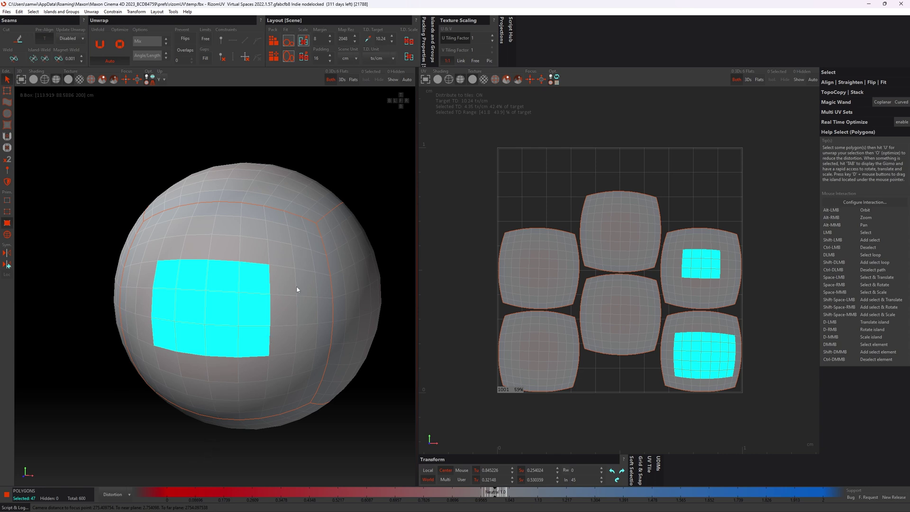
{"action": "mouse_move", "coordinate": [341, 274]}
{"action": "left_mouse_down", "text": "alt"}
{"action": "mouse_move", "coordinate": [298, 273]}
{"action": "mouse_move", "coordinate": [366, 278]}
{"action": "mouse_move", "coordinate": [331, 284]}
{"action": "left_mouse_up", "text": "alt"}
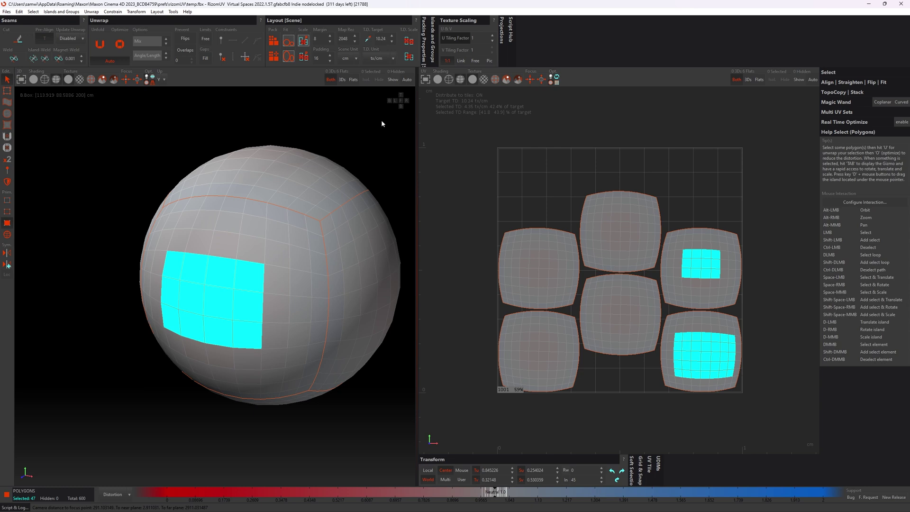
- Face the view onto the selection, deselect, and box-select a wider 54-polygon front patch
{"action": "left_click", "coordinate": [401, 101]}
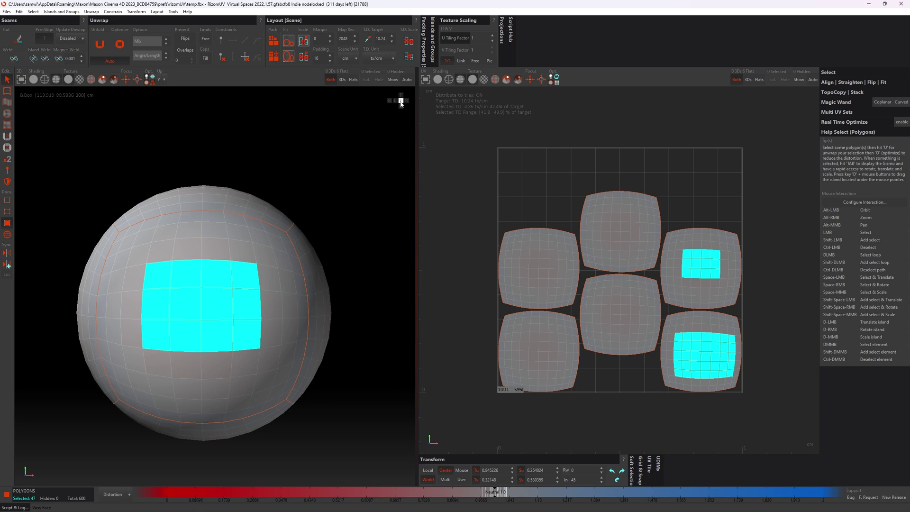
{"action": "left_click_drag", "start_coordinate": [201, 357], "coordinate": [219, 333], "text": "alt"}
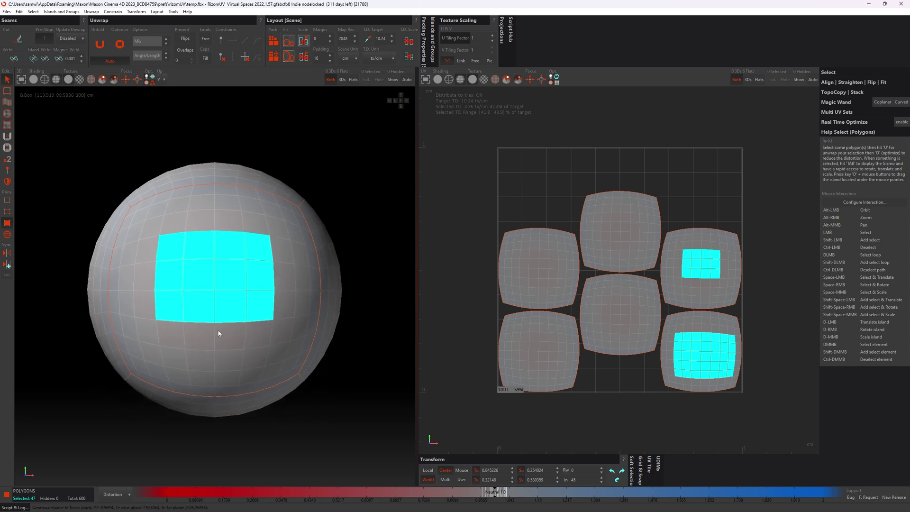
{"action": "left_click", "coordinate": [363, 234]}
{"action": "left_click_drag", "start_coordinate": [166, 253], "coordinate": [258, 334]}
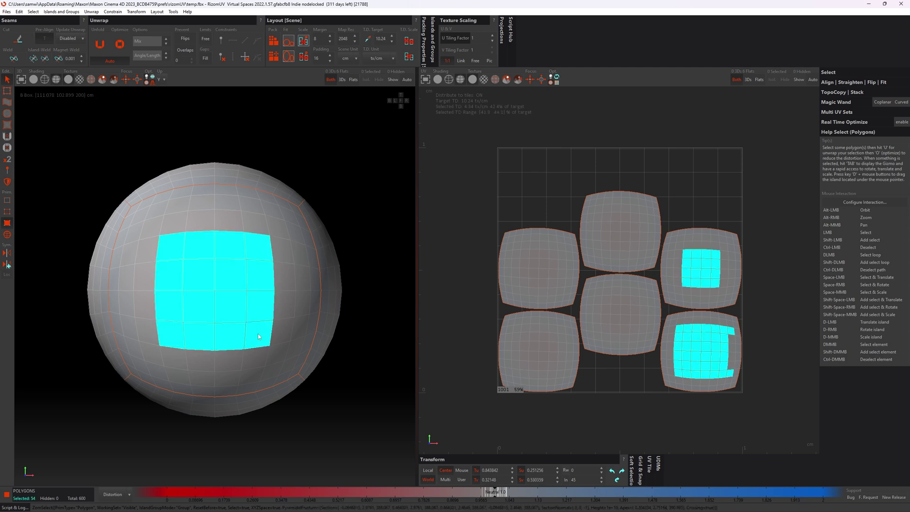
- Test a 40-polygon front selection in orthographic view, then return to perspective with nothing selected
{"action": "left_click", "coordinate": [152, 81]}
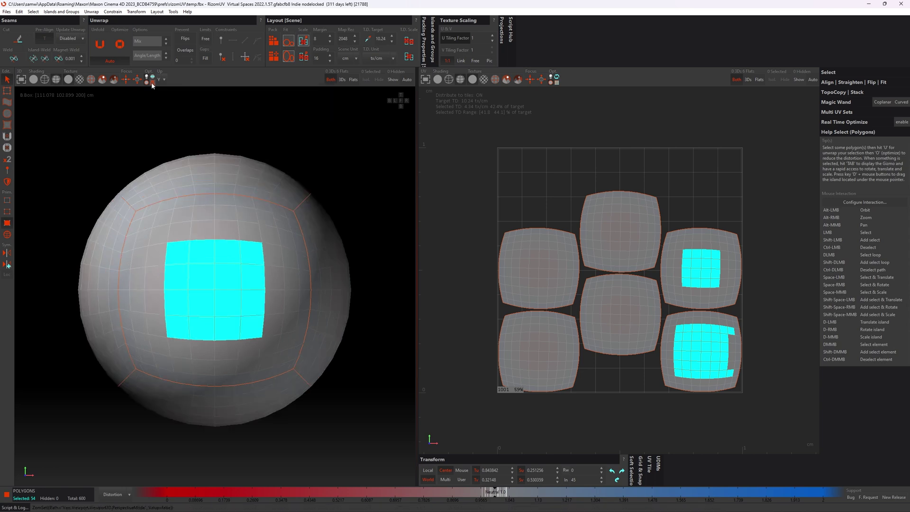
{"action": "left_click", "coordinate": [366, 194]}
{"action": "left_click_drag", "start_coordinate": [180, 247], "coordinate": [255, 327]}
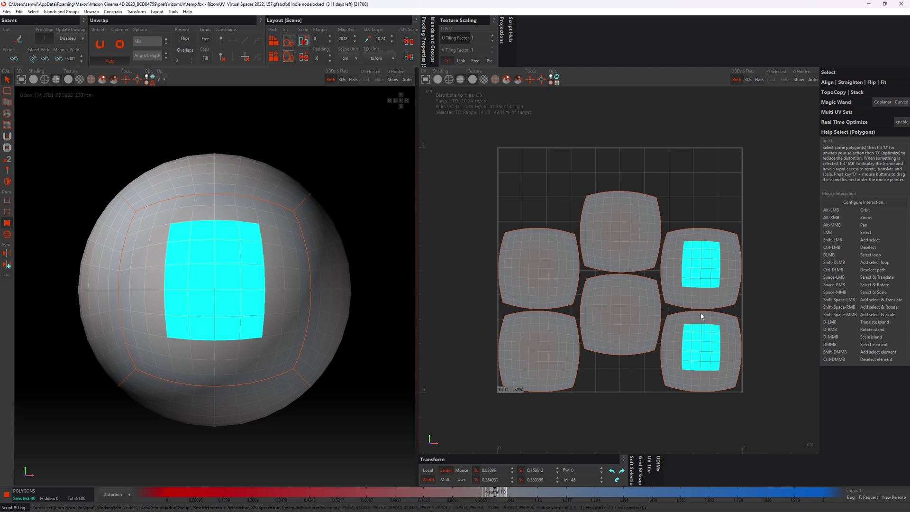
{"action": "left_click", "coordinate": [152, 83]}
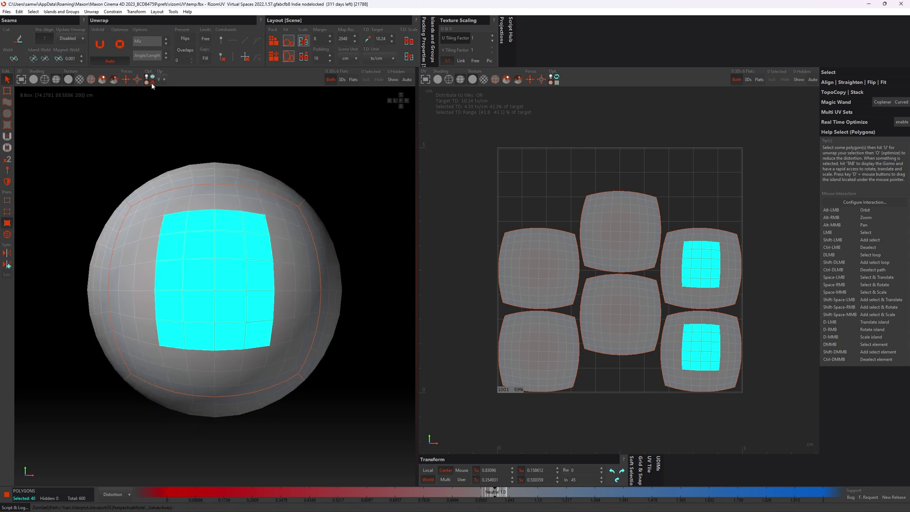
{"action": "left_click", "coordinate": [355, 250]}
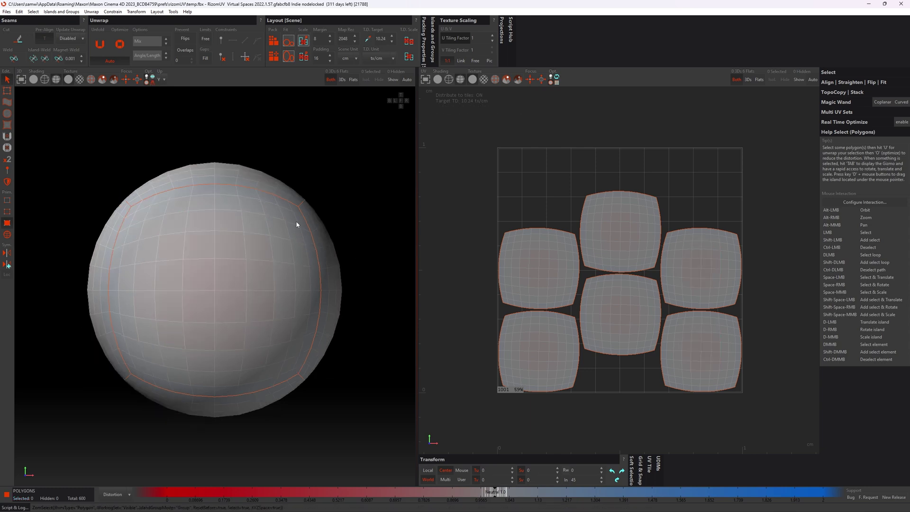
- Set Ray Casting Mode to Enabled and box-select the front, picking only 16 visible polygons
{"action": "left_click", "coordinate": [33, 11]}
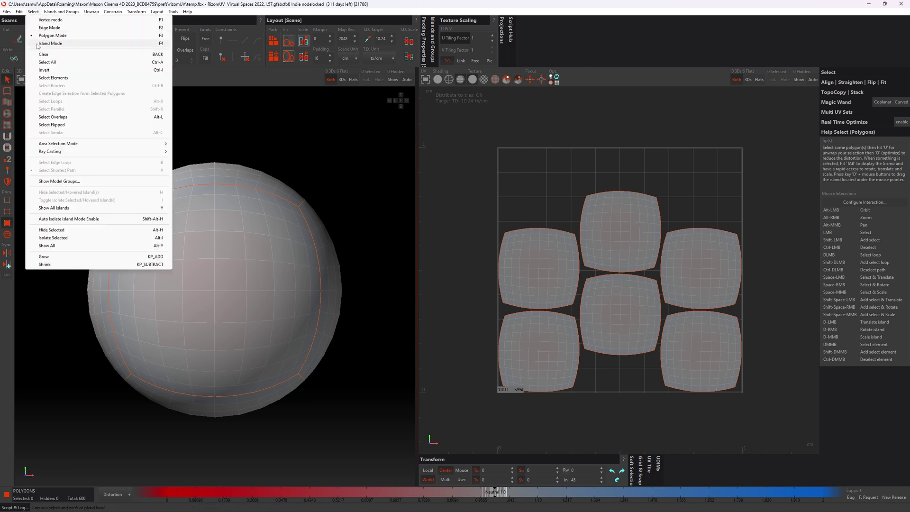
{"action": "mouse_move", "coordinate": [145, 154]}
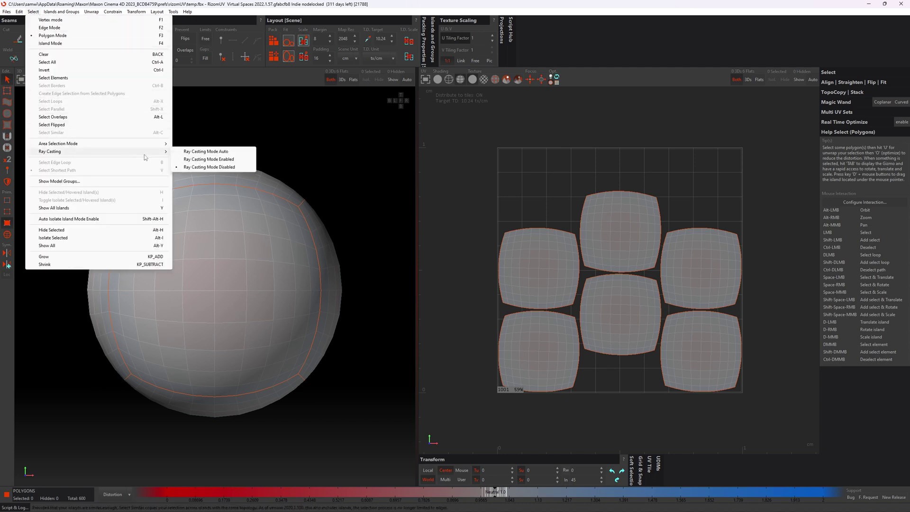
{"action": "left_click", "coordinate": [222, 161]}
{"action": "left_click_drag", "start_coordinate": [167, 243], "coordinate": [266, 339]}
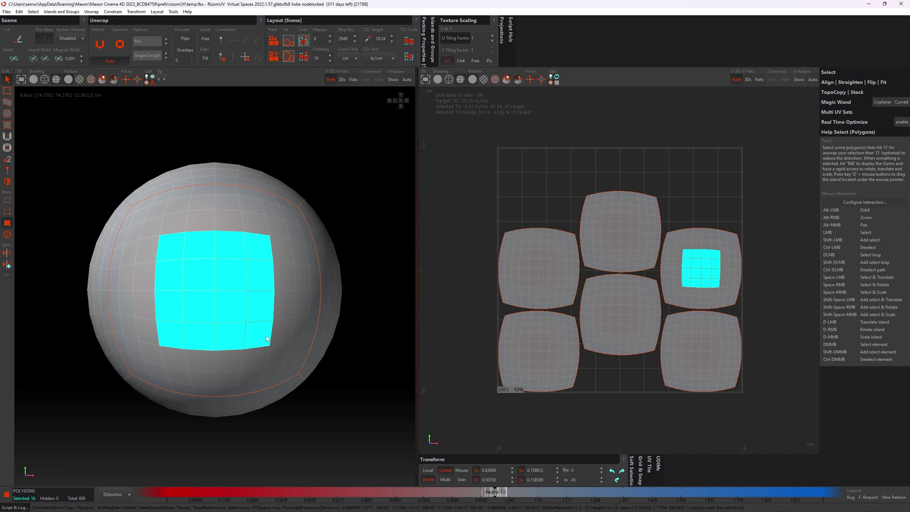
- Clear the selection, set Ray Casting Mode to Auto, and box-select the front, yielding 16 polygons
{"action": "left_click", "coordinate": [378, 246]}
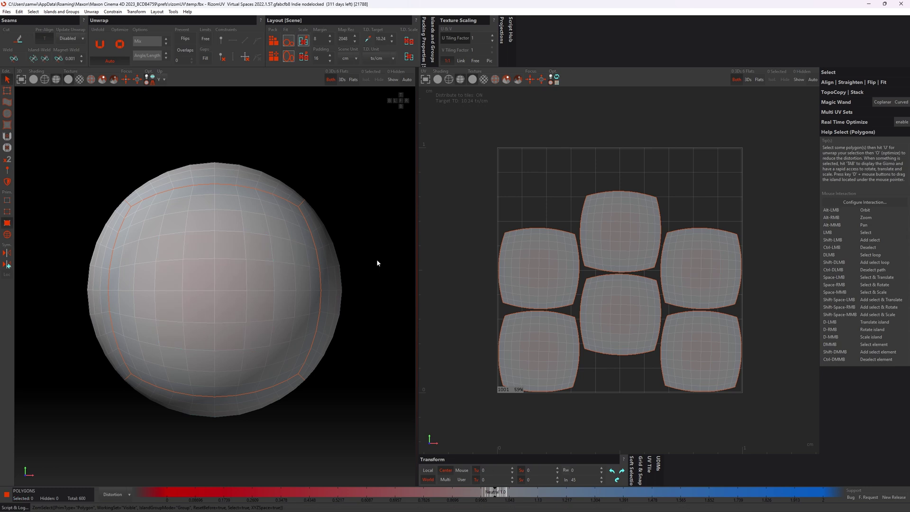
{"action": "left_click", "coordinate": [34, 12]}
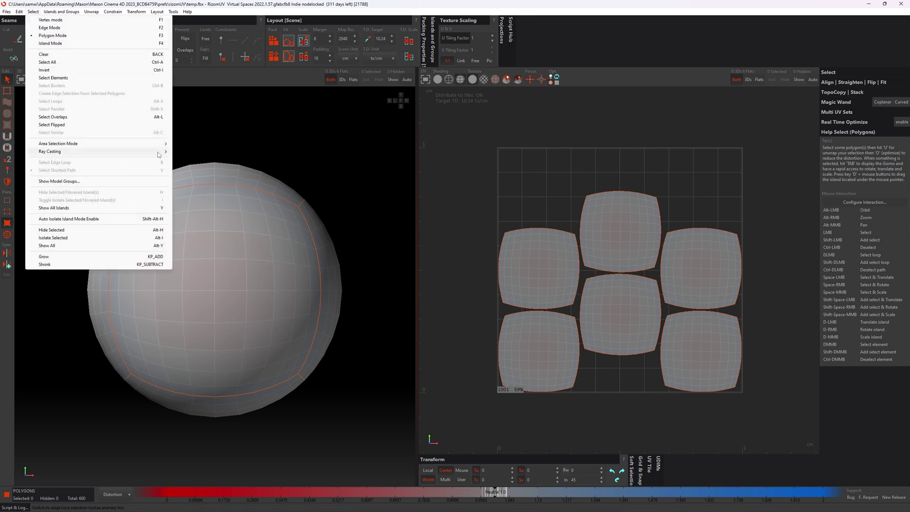
{"action": "mouse_move", "coordinate": [158, 152]}
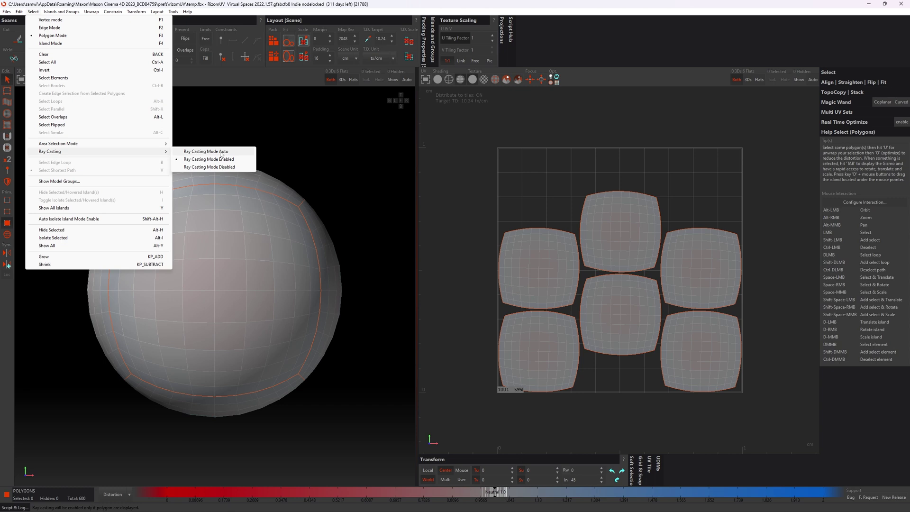
{"action": "left_click", "coordinate": [222, 152]}
{"action": "left_click", "coordinate": [371, 212]}
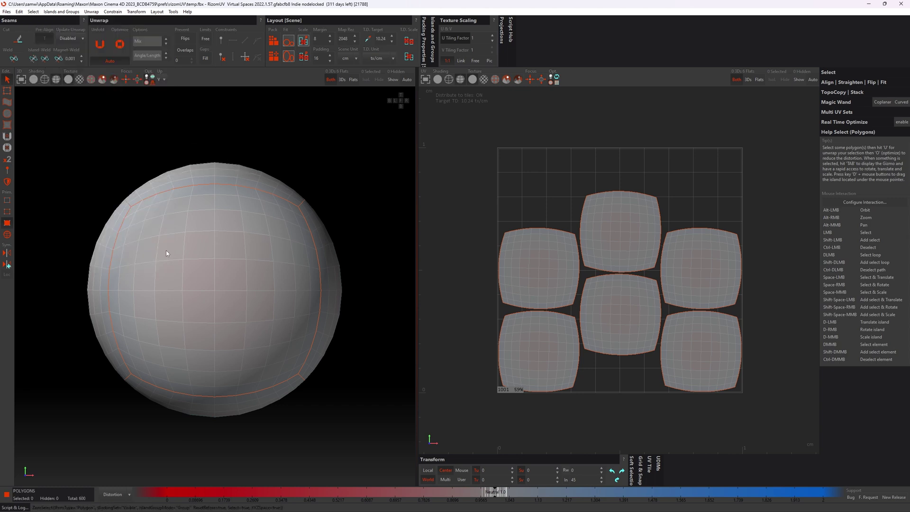
{"action": "left_click_drag", "start_coordinate": [167, 244], "coordinate": [263, 336]}
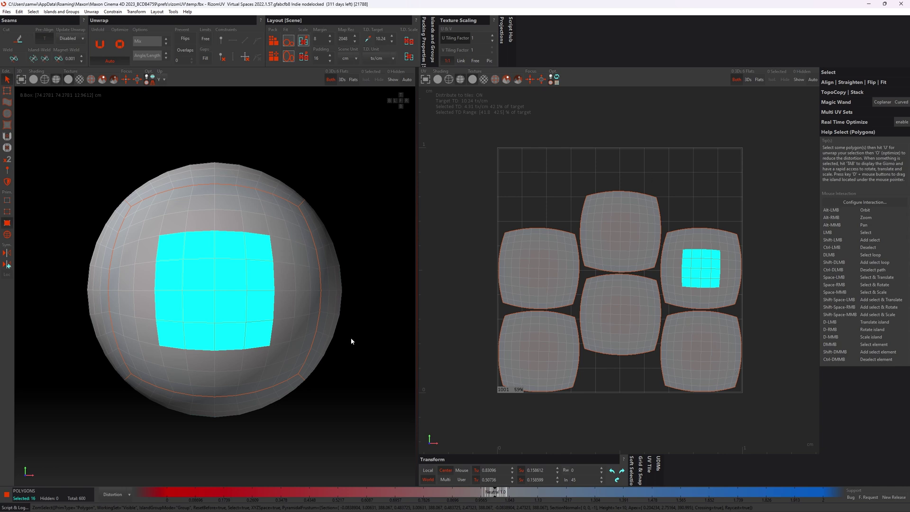
- Switch the sphere to wireframe and box-select its front, catching 52 polygons including back faces
{"action": "left_click", "coordinate": [361, 308]}
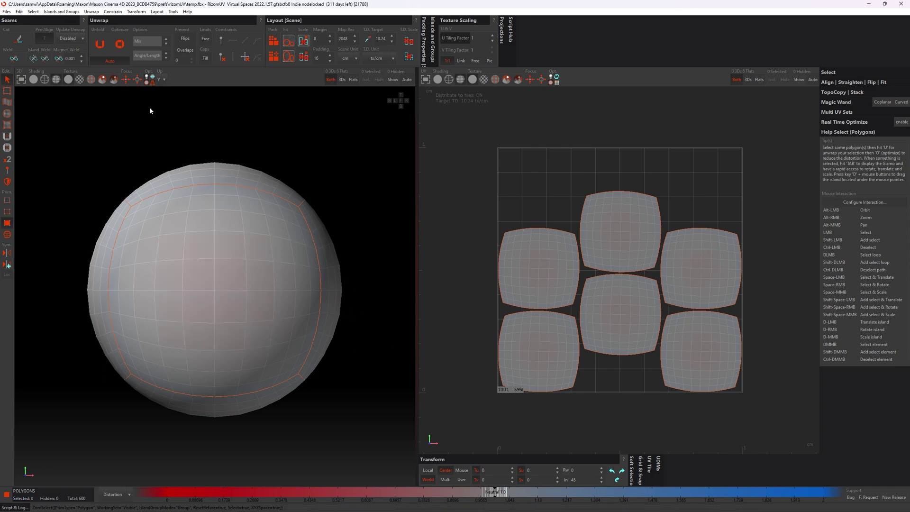
{"action": "left_click", "coordinate": [44, 79]}
{"action": "left_click_drag", "start_coordinate": [177, 251], "coordinate": [256, 334]}
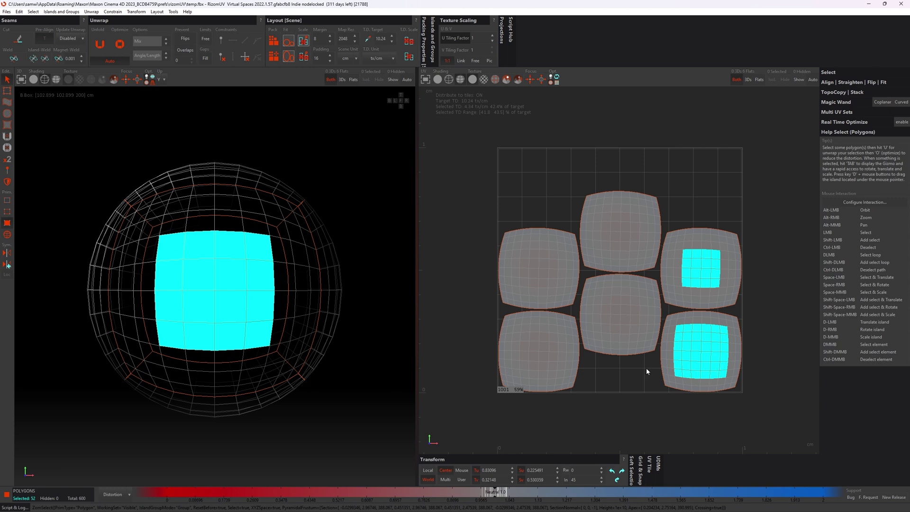
- Clear the selection, set Ray Casting Mode to Enabled, and reselect the wireframe front for 16 polygons
{"action": "left_click", "coordinate": [373, 355]}
{"action": "left_click", "coordinate": [32, 12]}
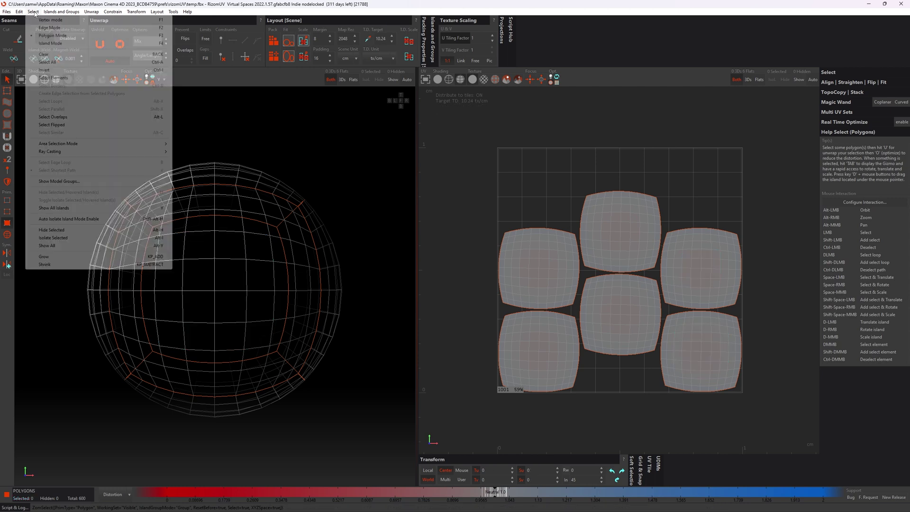
{"action": "mouse_move", "coordinate": [114, 152]}
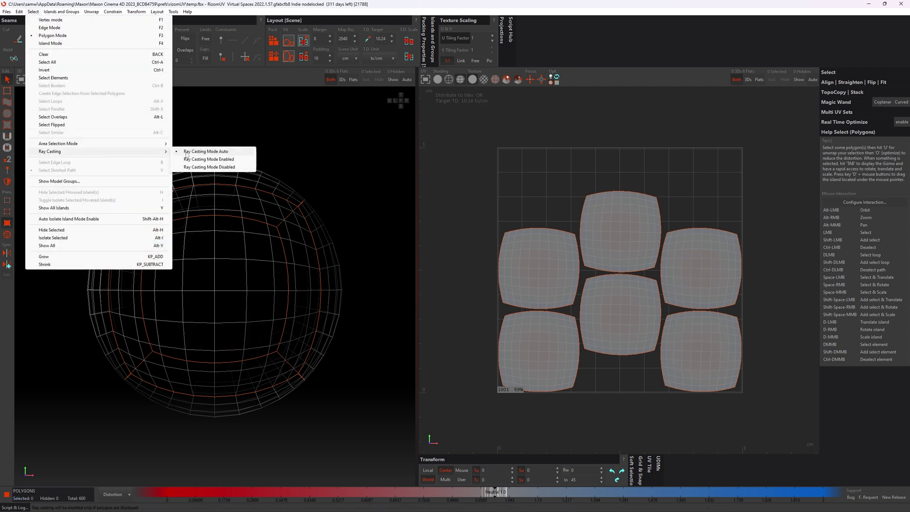
{"action": "left_click", "coordinate": [210, 160]}
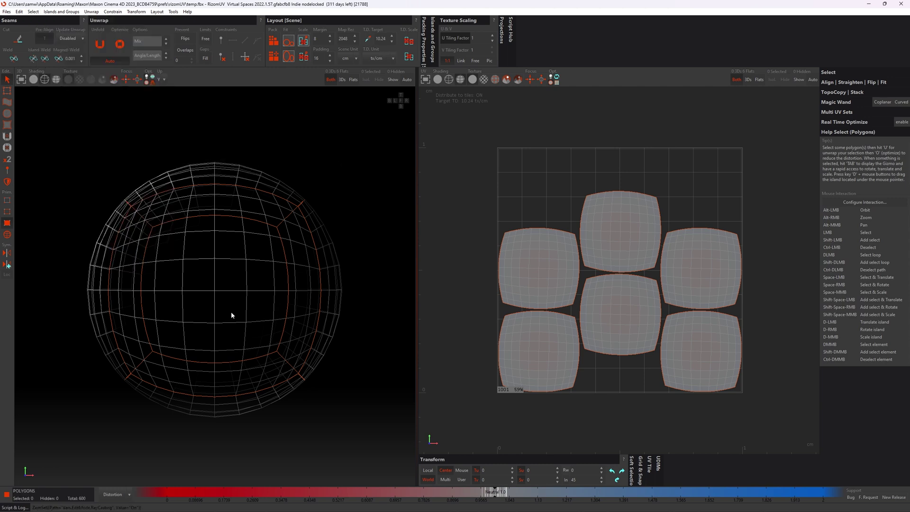
{"action": "left_click_drag", "start_coordinate": [171, 246], "coordinate": [262, 334]}
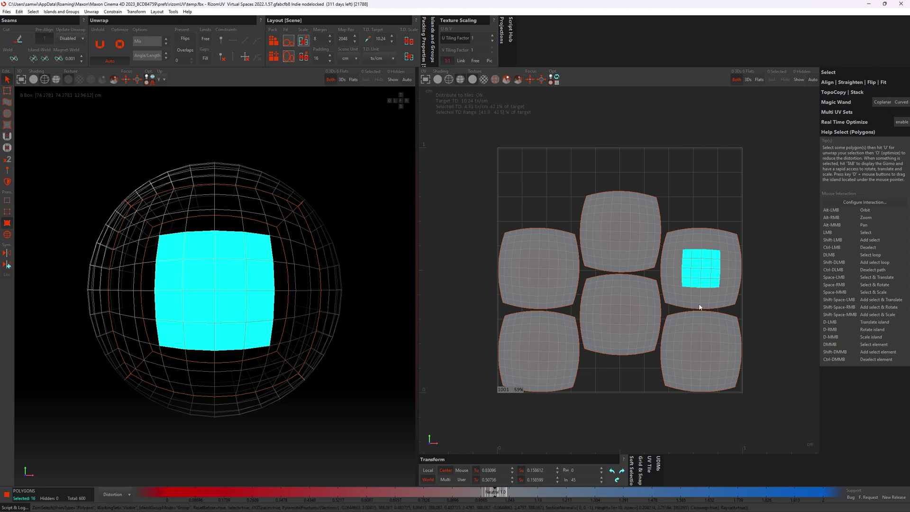